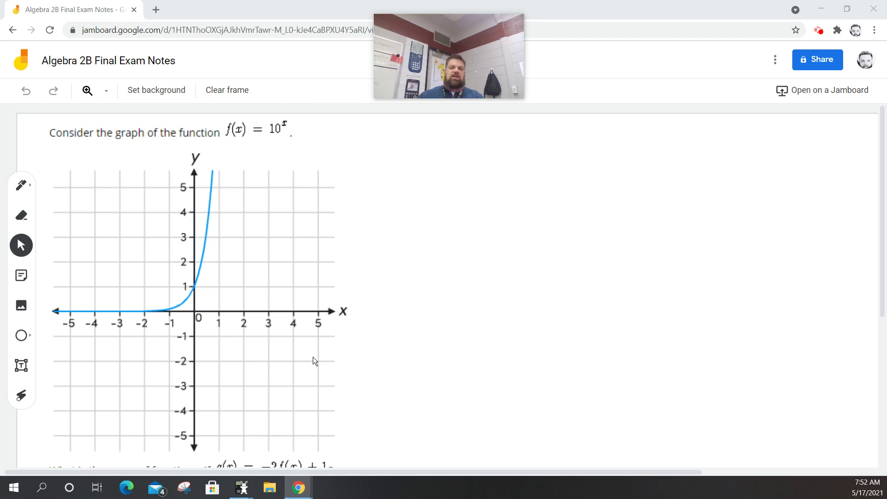
# Switch to the pen and set its colour to red.
pyautogui.scroll(-4, 594, 317)
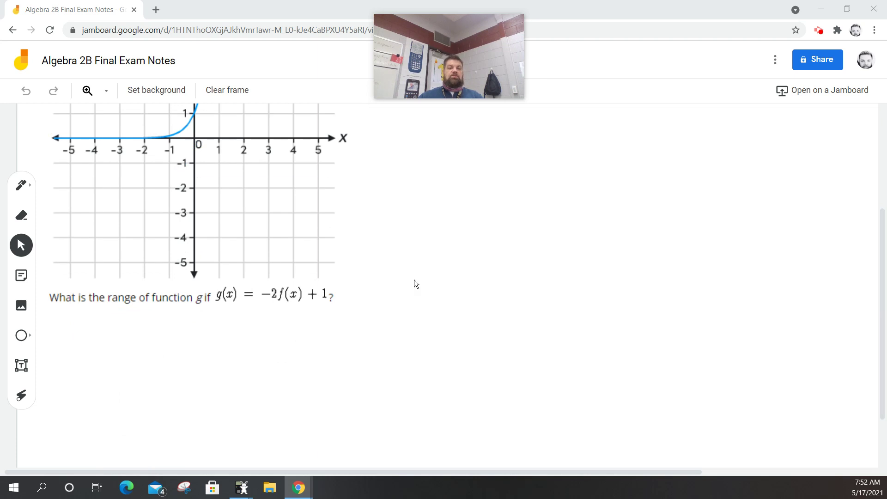
pyautogui.scroll(-2, 319, 249)
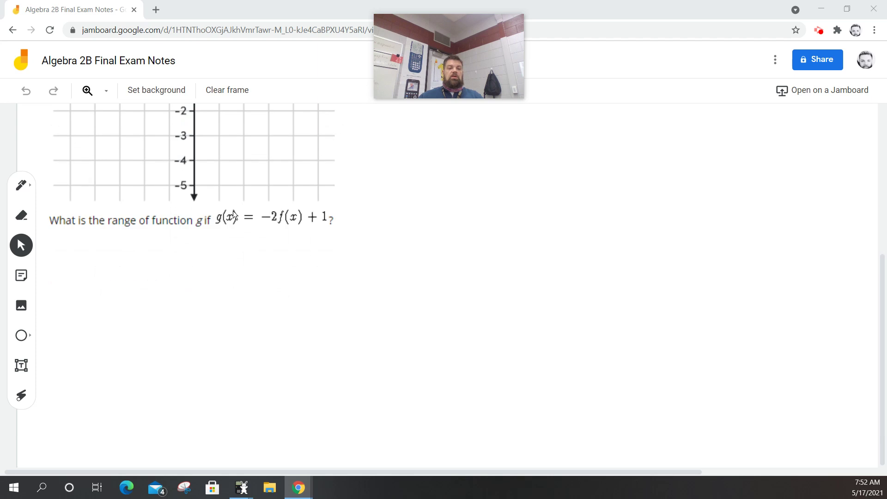
pyautogui.scroll(5, 233, 212)
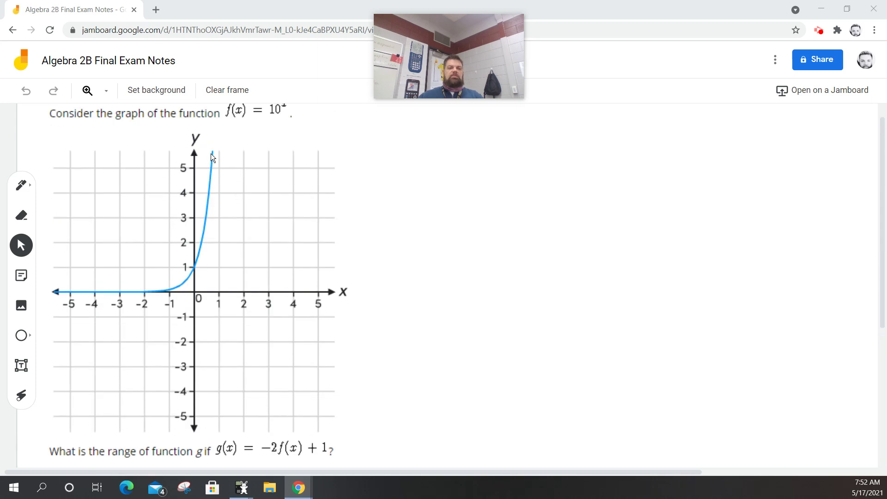
pyautogui.click(21, 185)
pyautogui.click(33, 189)
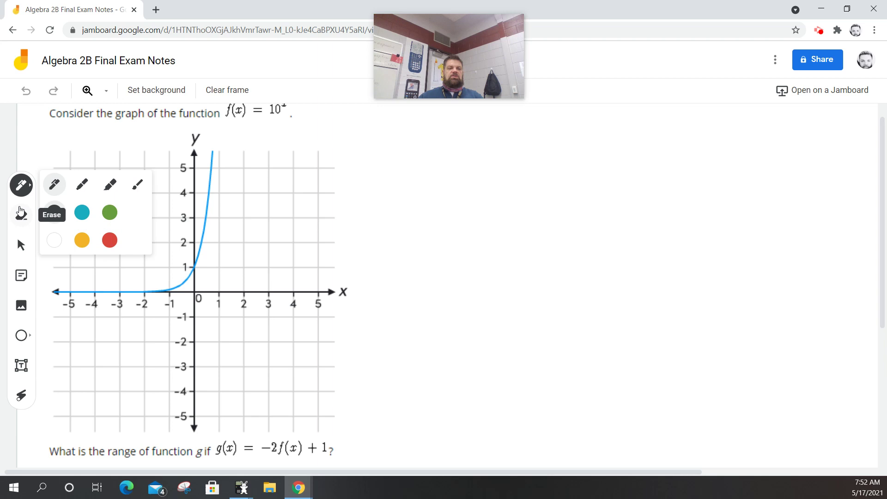
pyautogui.click(115, 243)
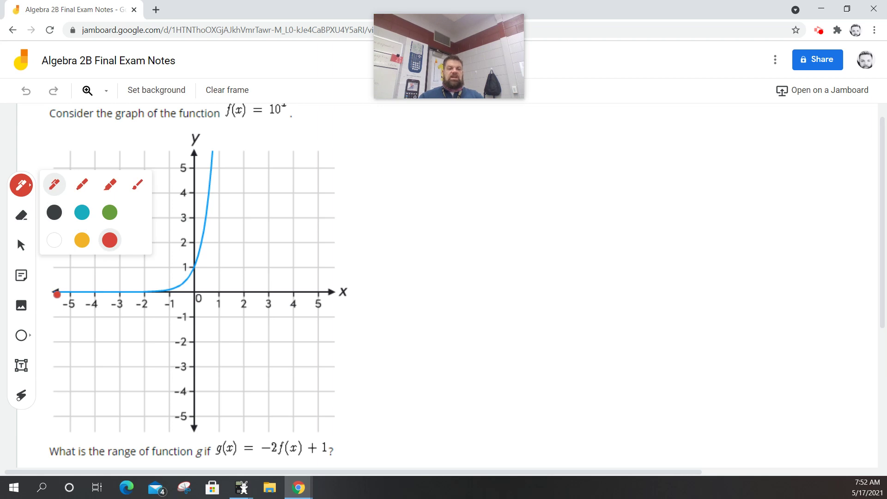
# Sketch the reflected curve along the negative x-axis, circle the −2, then undo the circle.
pyautogui.moveTo(56, 294)
pyautogui.mouseDown()
pyautogui.moveTo(188, 293)
pyautogui.moveTo(205, 312)
pyautogui.moveTo(207, 435)
pyautogui.moveTo(213, 427)
pyautogui.mouseUp()
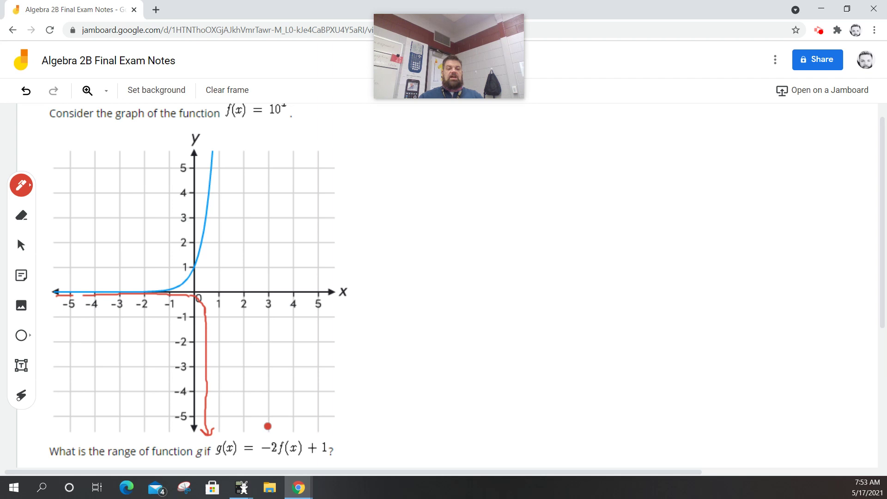
pyautogui.moveTo(277, 438)
pyautogui.mouseDown()
pyautogui.moveTo(260, 448)
pyautogui.moveTo(277, 453)
pyautogui.moveTo(277, 436)
pyautogui.mouseUp()
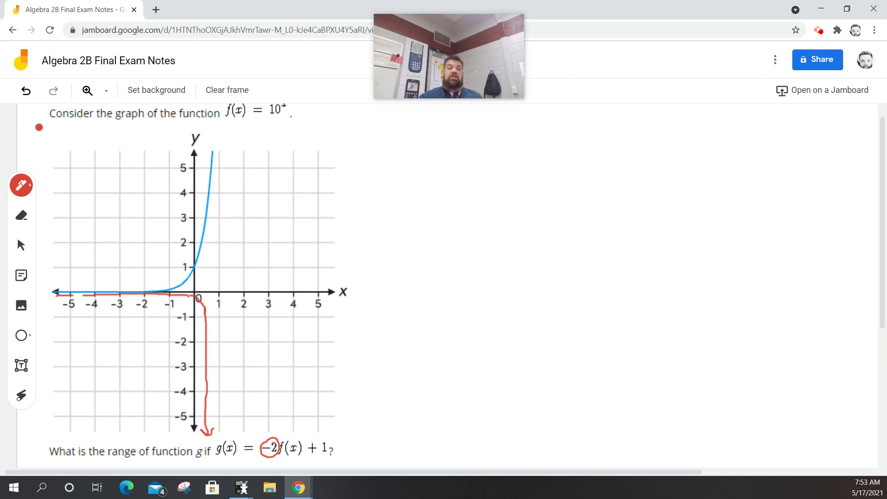
pyautogui.click(25, 91)
# Undo the red arrowhead and curve strokes from the graph.
pyautogui.click(26, 91)
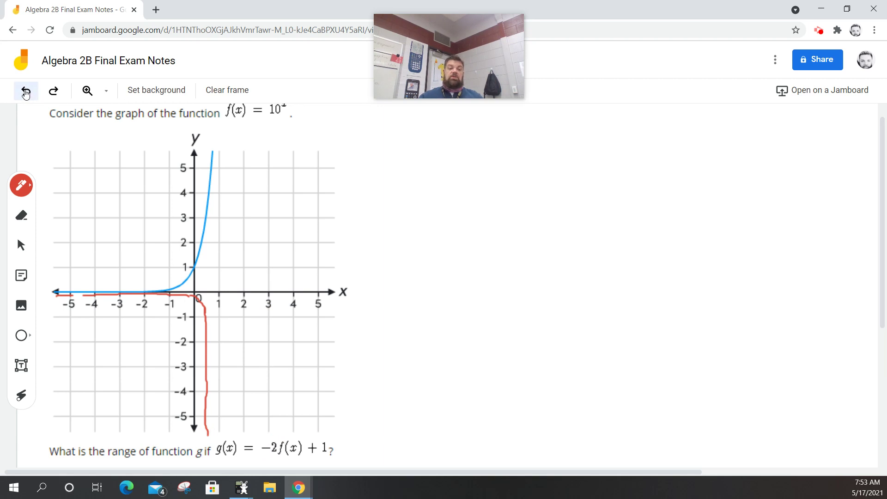
pyautogui.click(26, 91)
pyautogui.click(26, 91)
pyautogui.click(25, 91)
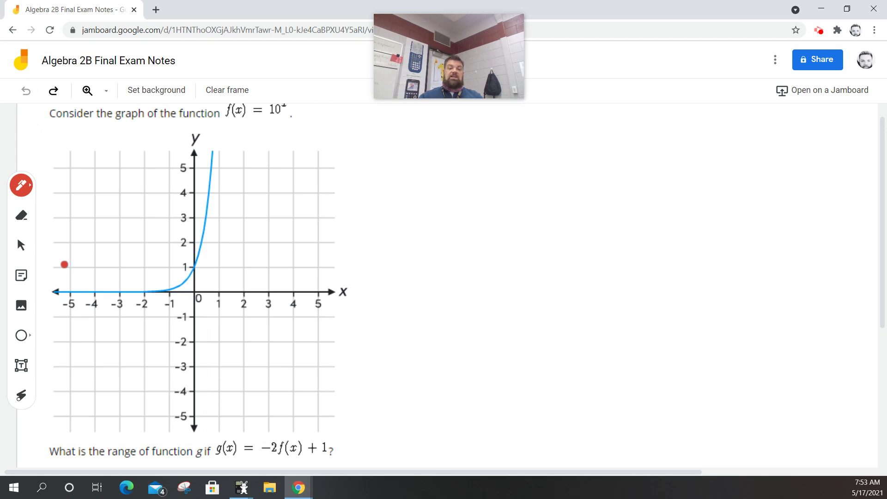
# Draw a red line at y = 1 bending down near x = −1, then undo it.
pyautogui.moveTo(56, 270); pyautogui.dragTo(171, 270)
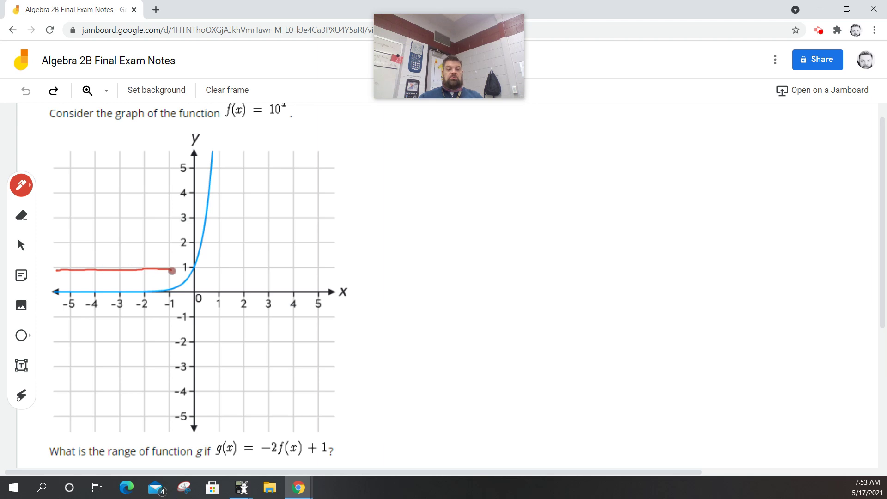
pyautogui.moveTo(172, 270); pyautogui.dragTo(199, 397)
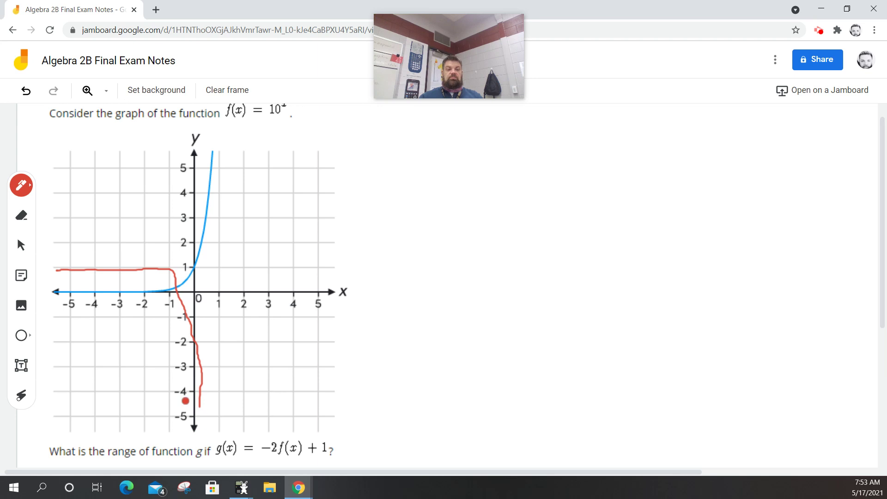
pyautogui.click(23, 94)
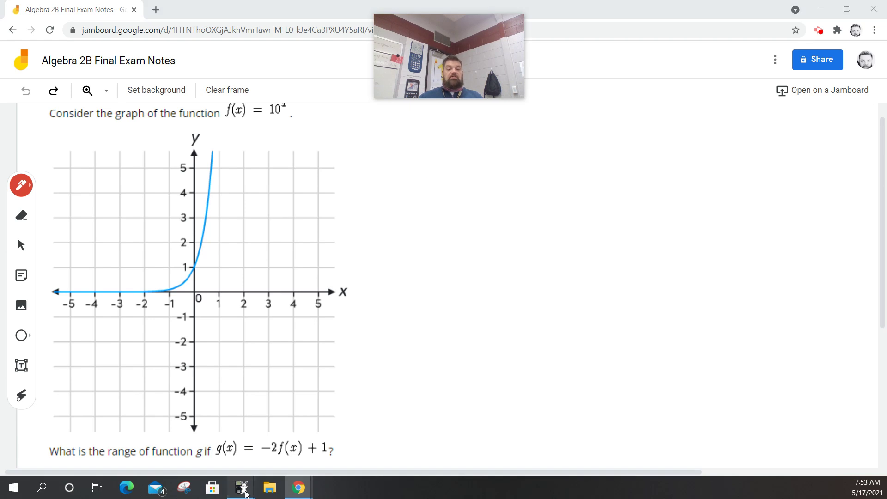
# Open the TI-84 emulator's Y= editor, clear the 1280 from Y1 and move to Y2.
pyautogui.click(243, 494)
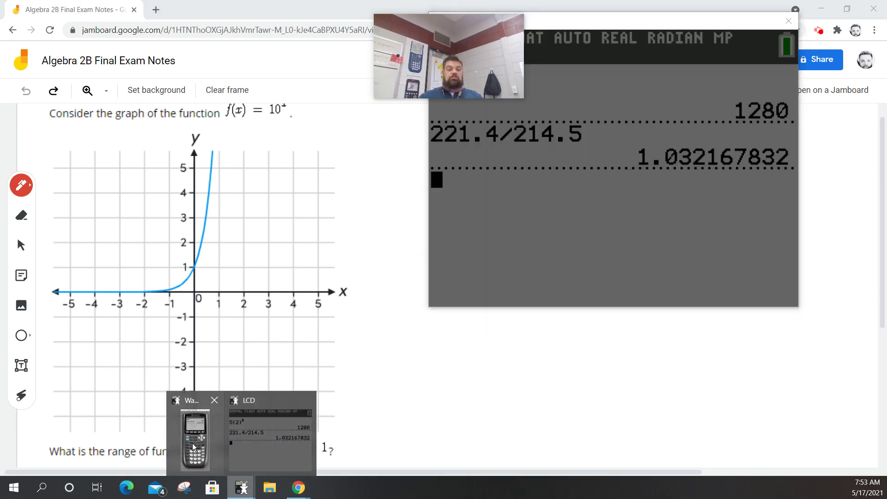
pyautogui.click(194, 447)
pyautogui.click(52, 190)
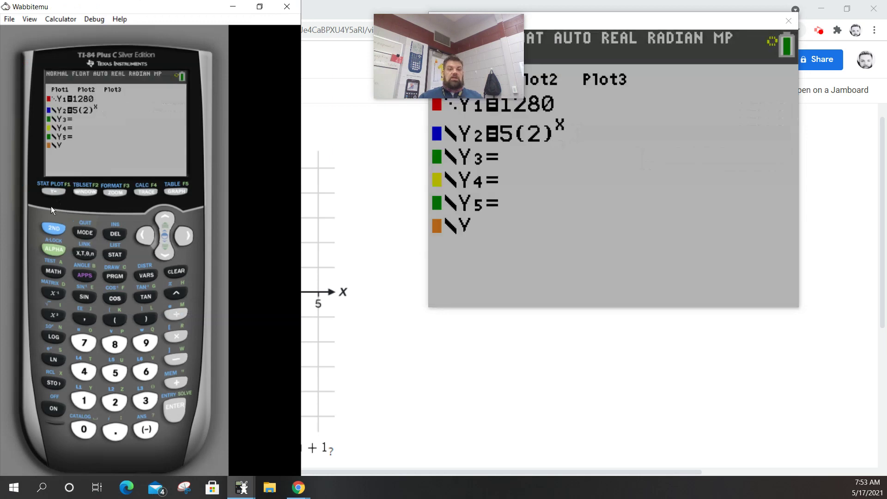
pyautogui.moveTo(538, 37)
pyautogui.mouseDown()
pyautogui.moveTo(678, 92)
pyautogui.moveTo(703, 115)
pyautogui.mouseUp()
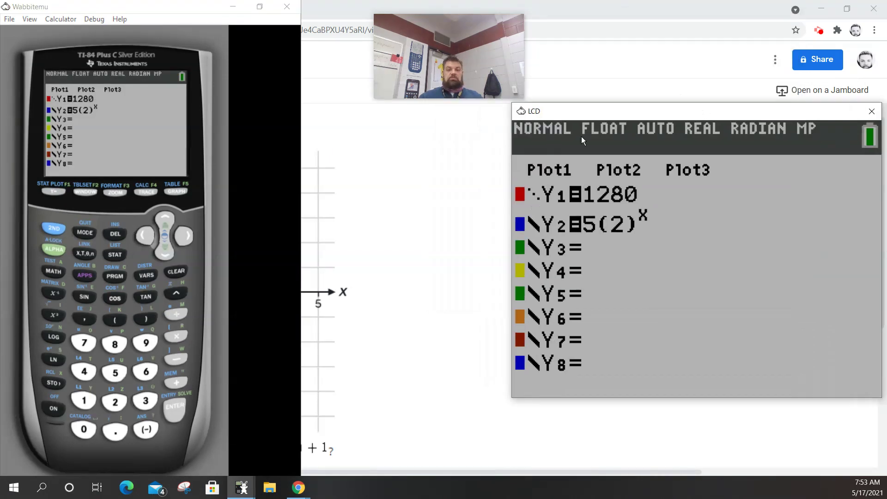
pyautogui.click(177, 272)
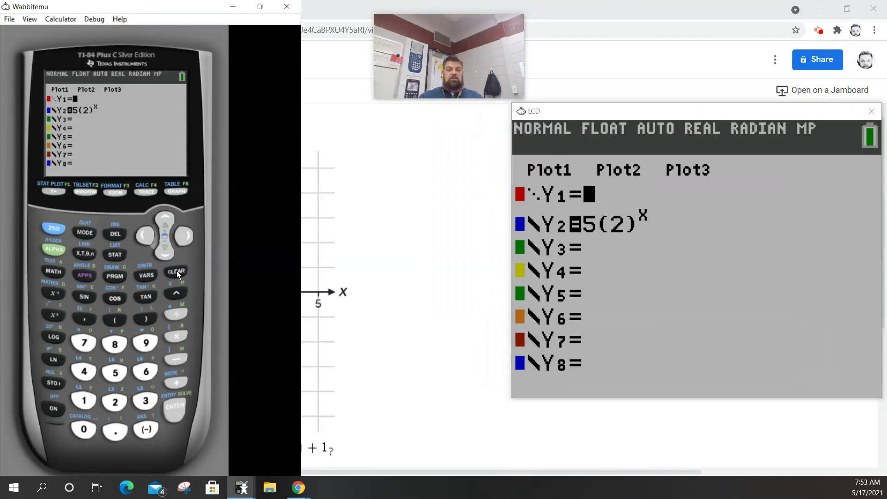
pyautogui.click(149, 237)
pyautogui.click(190, 234)
pyautogui.click(166, 254)
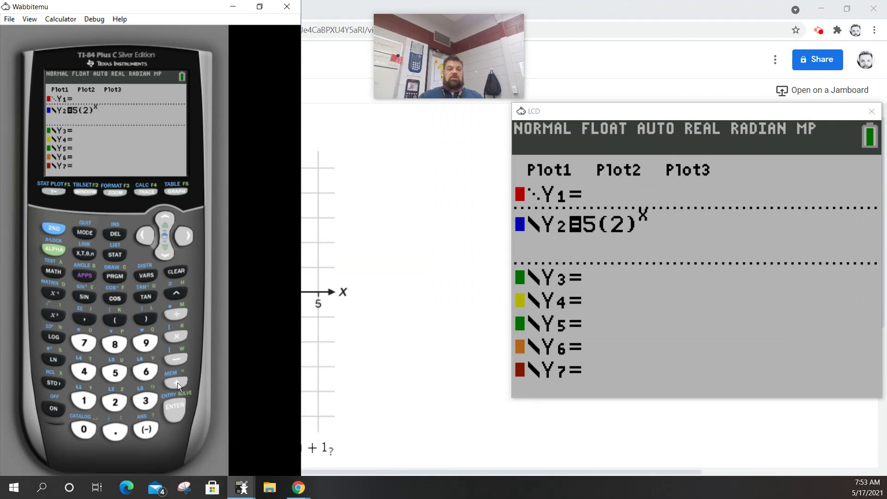
# Enter -2(10)^X+1 as the Y2 function.
pyautogui.click(147, 430)
pyautogui.click(114, 402)
pyautogui.click(116, 319)
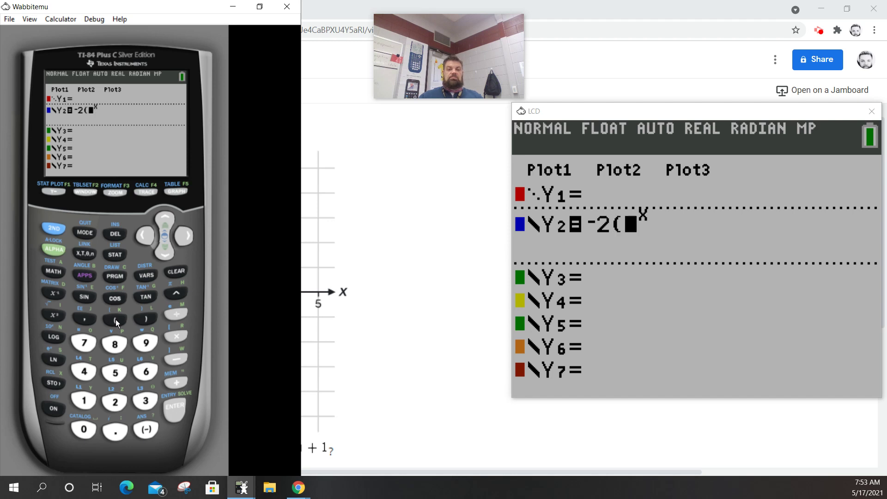
pyautogui.click(80, 400)
pyautogui.click(82, 434)
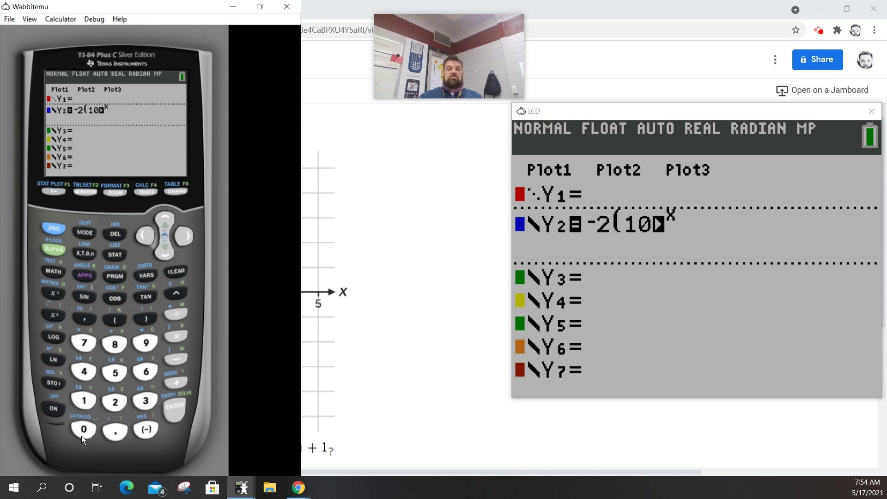
pyautogui.click(145, 318)
pyautogui.click(184, 238)
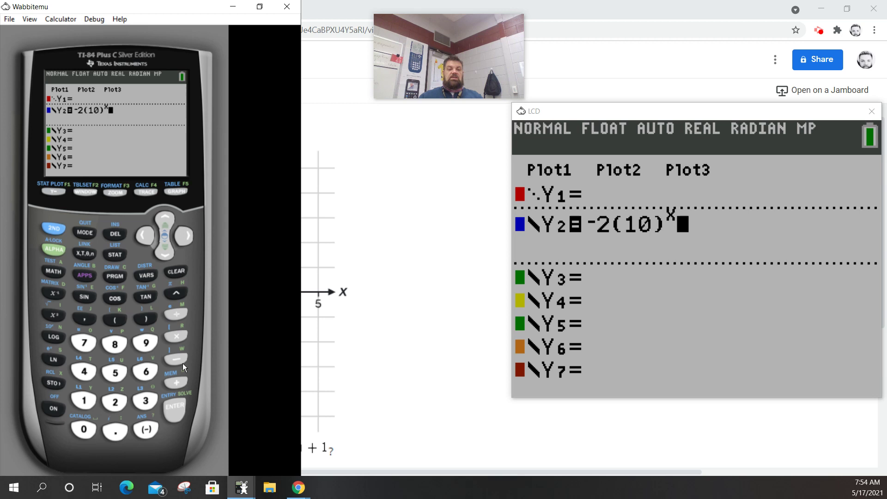
pyautogui.click(179, 381)
pyautogui.click(89, 397)
# Graph Y2, then set the window's Xmin to -6 and Xmax to 6.
pyautogui.click(182, 193)
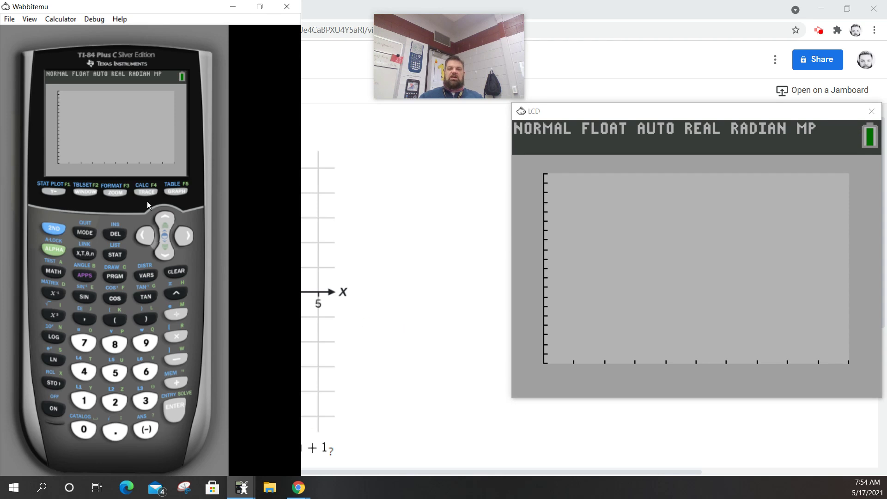
pyautogui.click(86, 190)
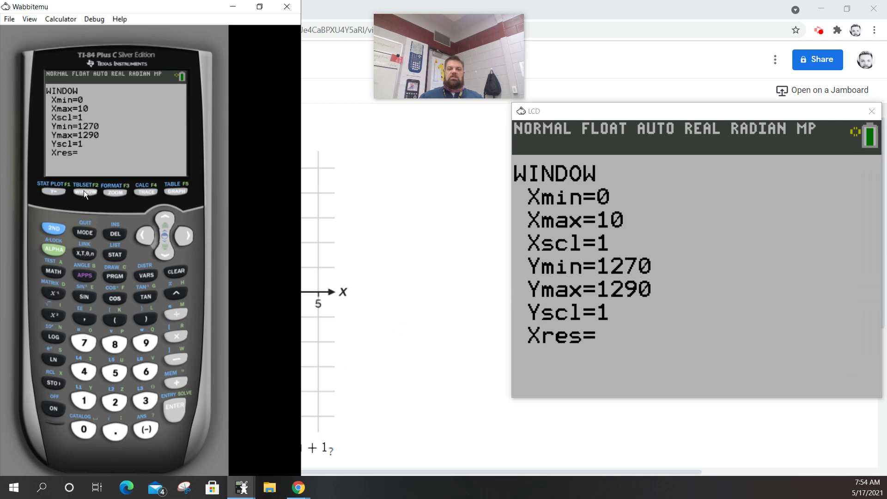
pyautogui.click(144, 431)
pyautogui.click(146, 371)
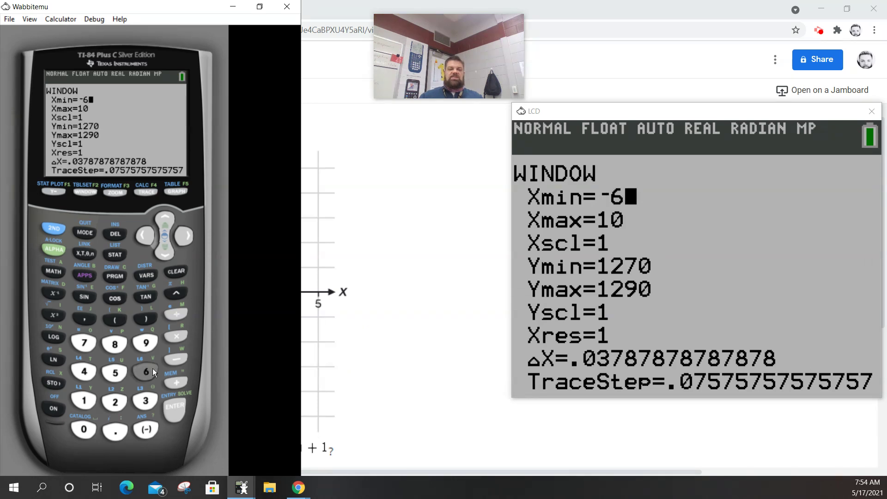
pyautogui.click(168, 257)
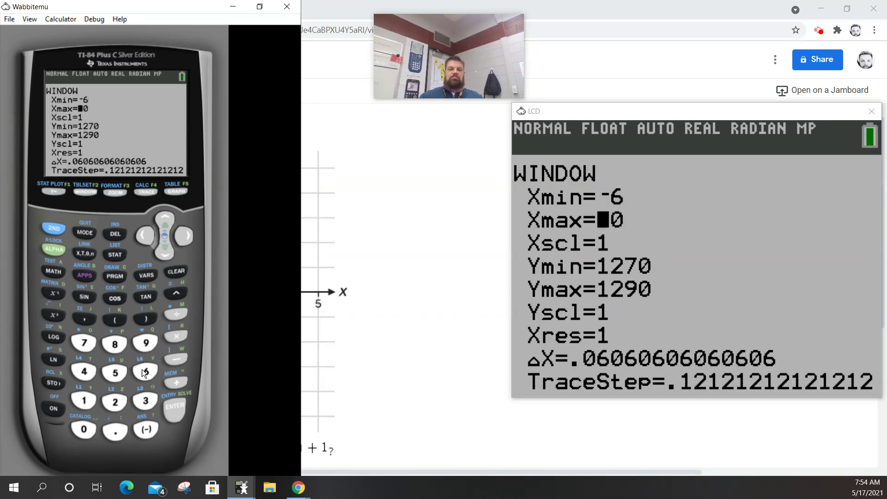
pyautogui.click(144, 370)
pyautogui.click(165, 256)
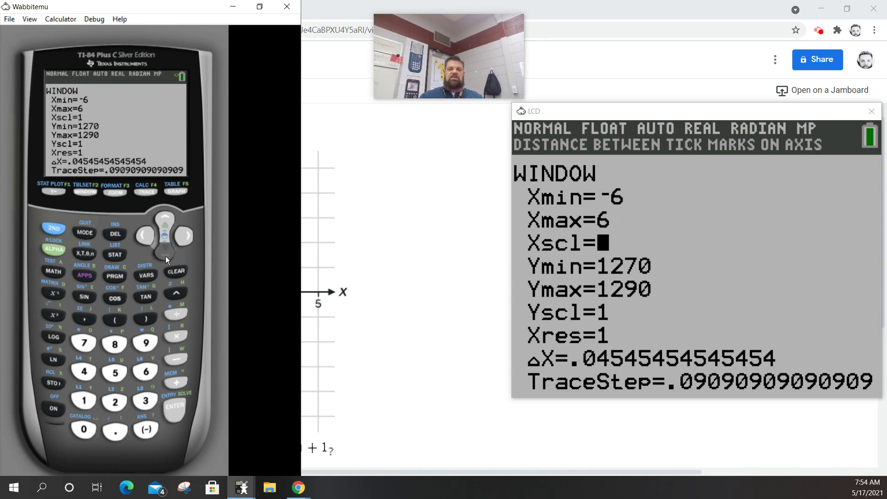
pyautogui.click(164, 256)
# Set Ymin to -6 and Ymax to 6, then regraph.
pyautogui.click(144, 431)
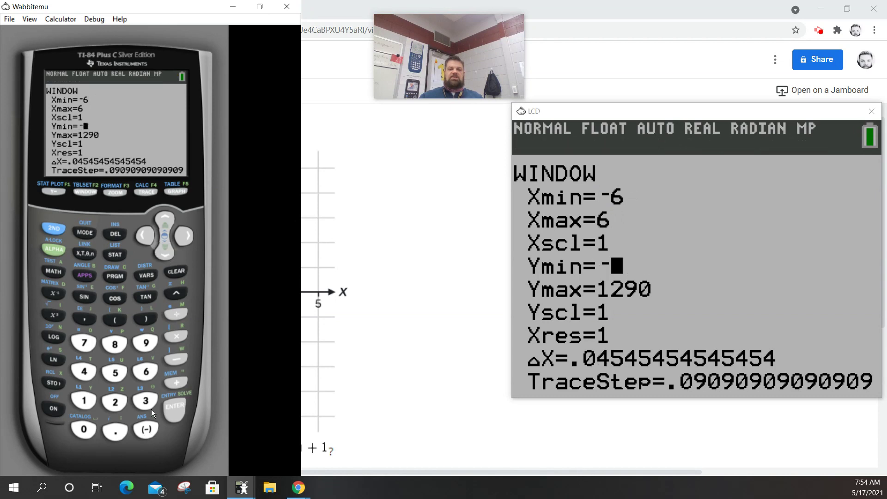
pyautogui.click(146, 372)
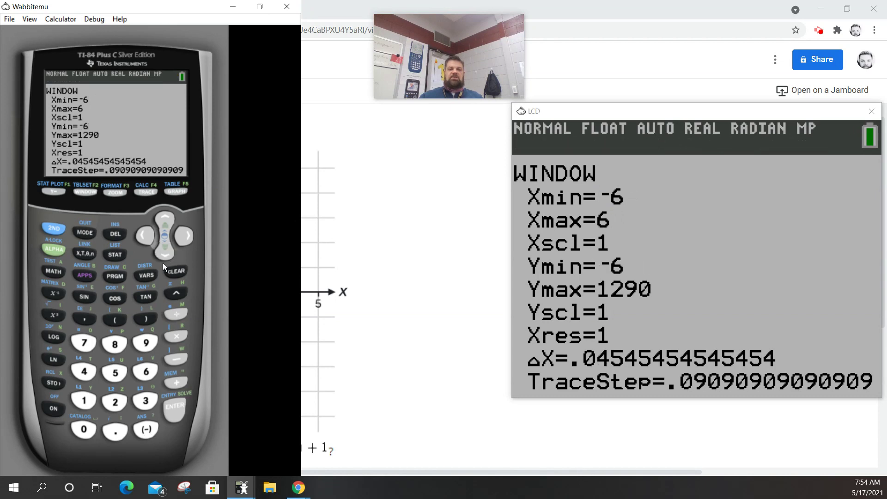
pyautogui.click(143, 372)
pyautogui.click(178, 191)
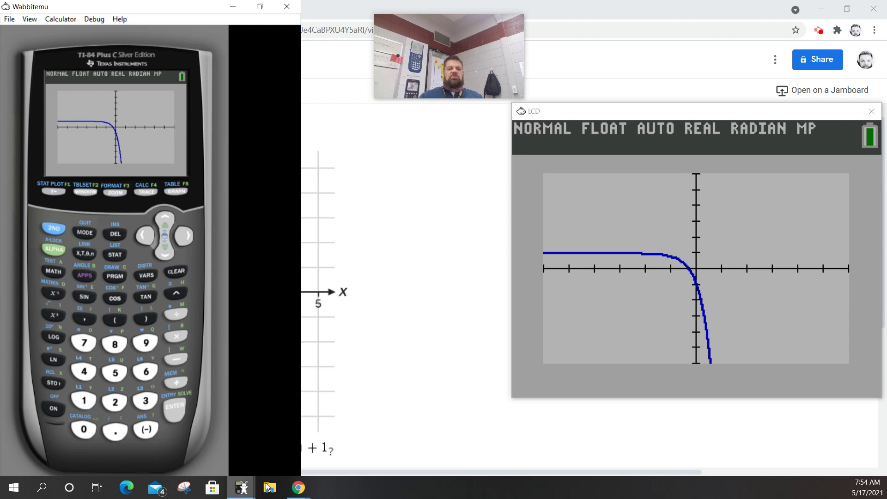
# Snip the calculator's graph screen and paste it into the Jamboard frame with Ctrl+V.
pyautogui.click(186, 489)
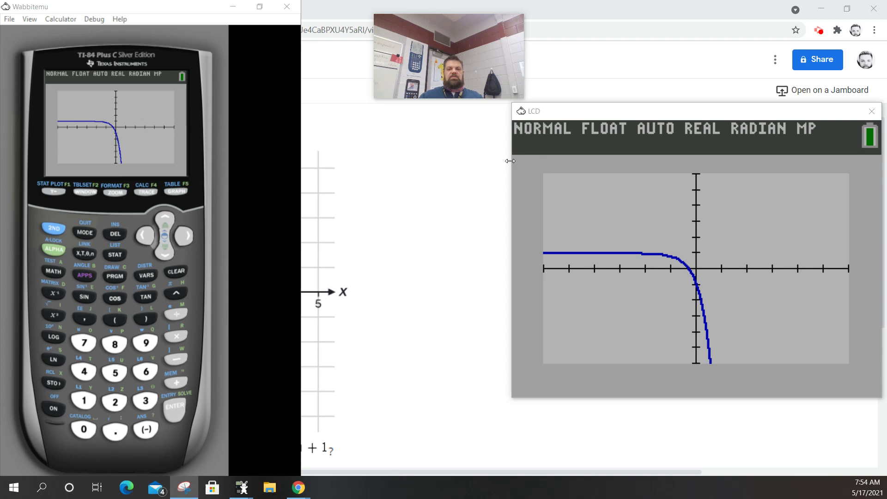
pyautogui.click(241, 488)
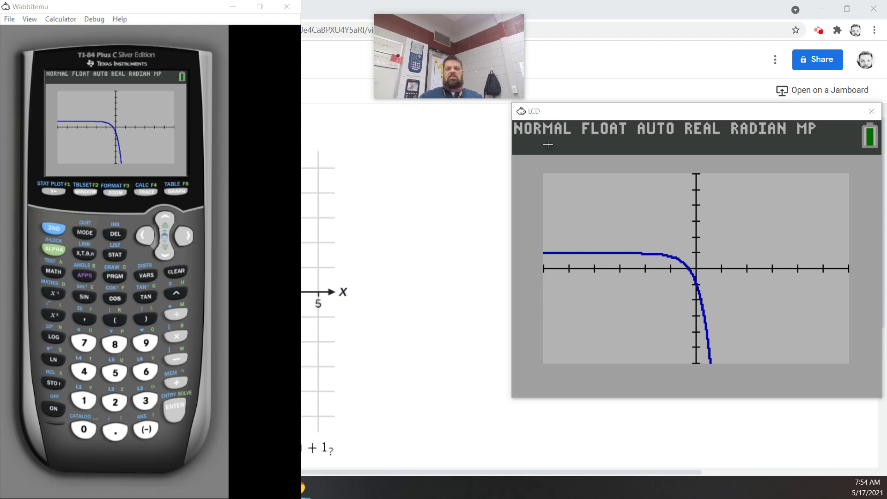
pyautogui.moveTo(538, 170); pyautogui.dragTo(853, 368)
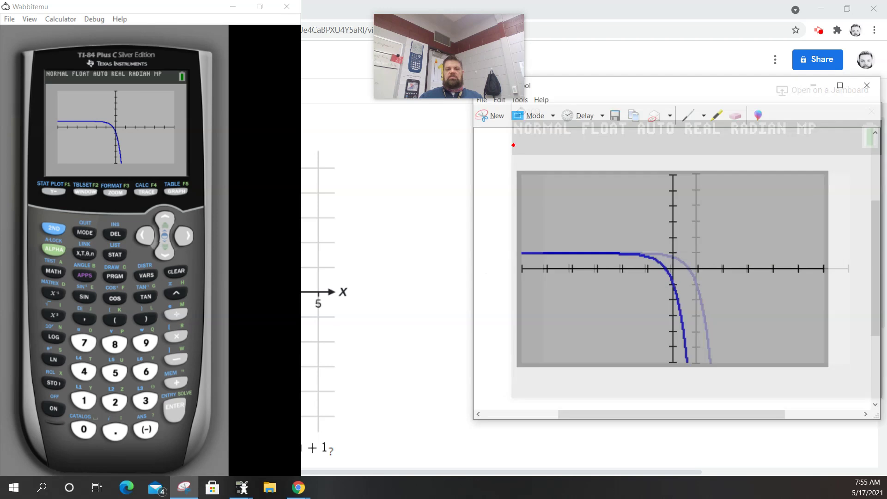
pyautogui.click(411, 225)
pyautogui.hotkey('ctrl', 'v')
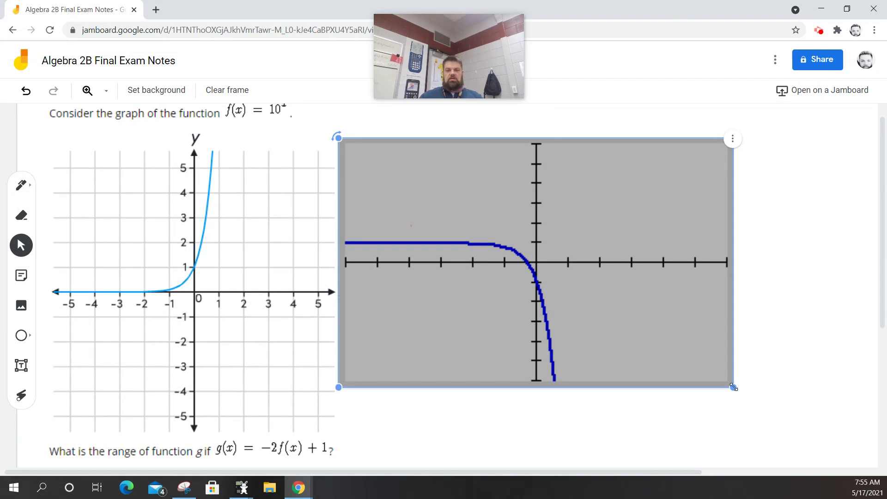
# Enlarge the pasted calculator snapshot to nearly the full height of the 10^x graph.
pyautogui.moveTo(734, 387); pyautogui.dragTo(788, 429)
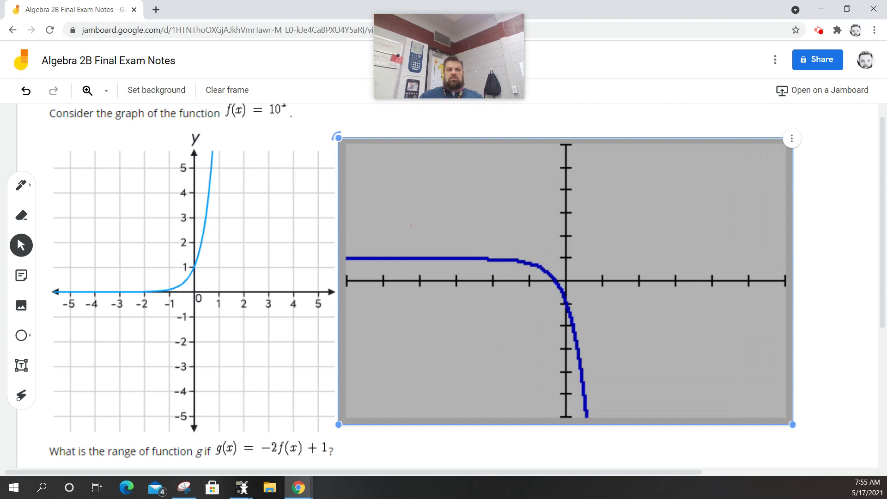
pyautogui.click(160, 257)
pyautogui.click(20, 185)
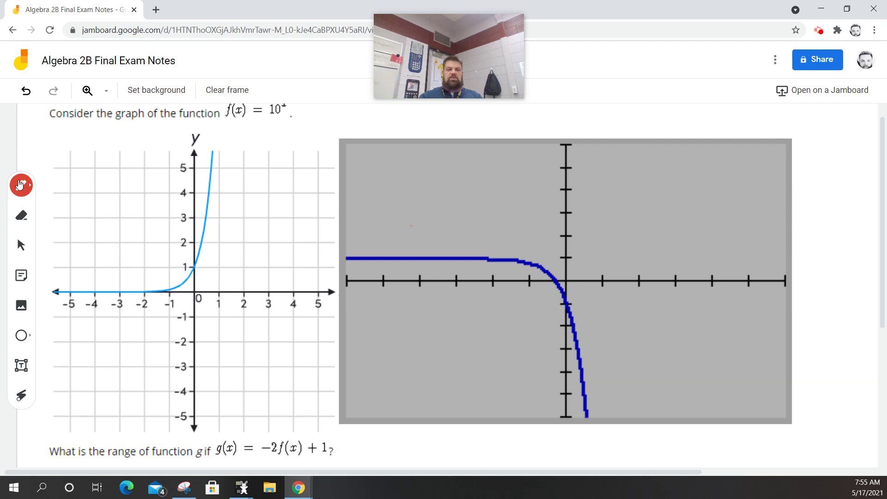
# In teal ink, handwrite g(x) = -2(F(x)) + 1 across the pasted graph.
pyautogui.click(21, 185)
pyautogui.click(82, 212)
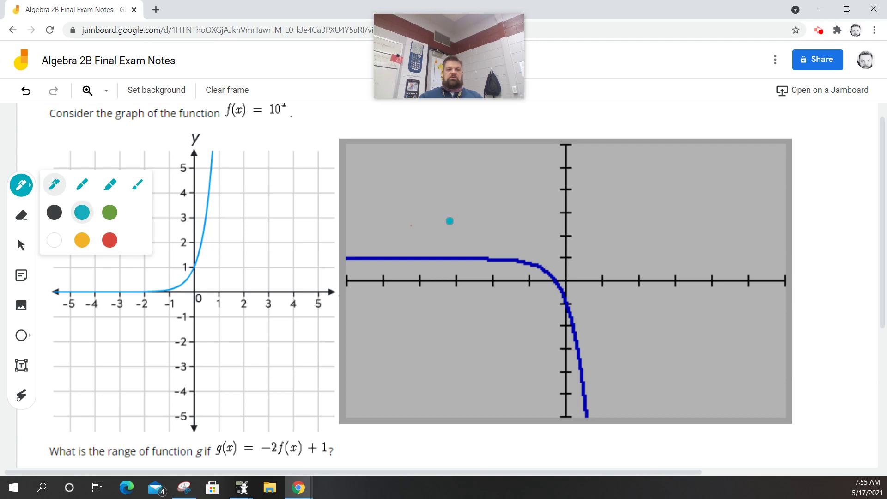
pyautogui.moveTo(393, 207); pyautogui.dragTo(385, 233)
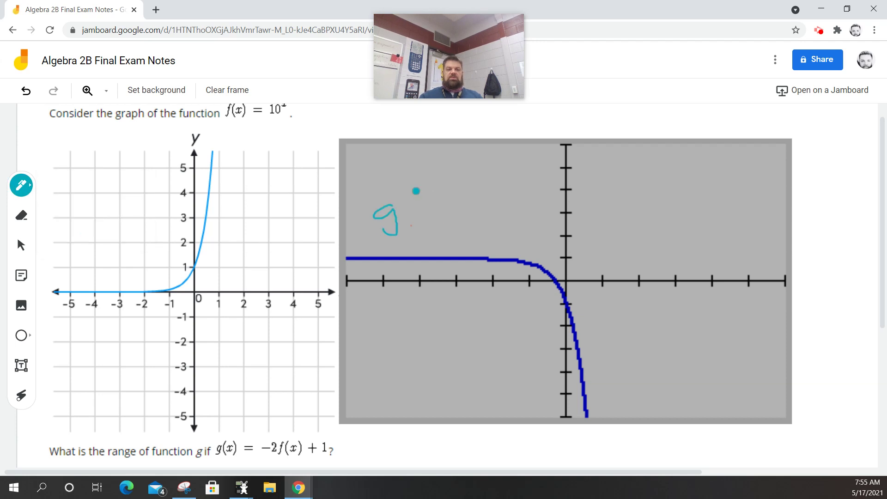
pyautogui.moveTo(418, 188)
pyautogui.mouseDown()
pyautogui.moveTo(413, 212)
pyautogui.moveTo(438, 213)
pyautogui.mouseUp()
pyautogui.moveTo(437, 196)
pyautogui.mouseDown()
pyautogui.moveTo(428, 215)
pyautogui.moveTo(436, 188)
pyautogui.moveTo(448, 217)
pyautogui.moveTo(435, 223)
pyautogui.moveTo(465, 198)
pyautogui.moveTo(535, 199)
pyautogui.mouseUp()
pyautogui.moveTo(535, 193)
pyautogui.mouseDown()
pyautogui.moveTo(560, 203)
pyautogui.moveTo(593, 197)
pyautogui.mouseUp()
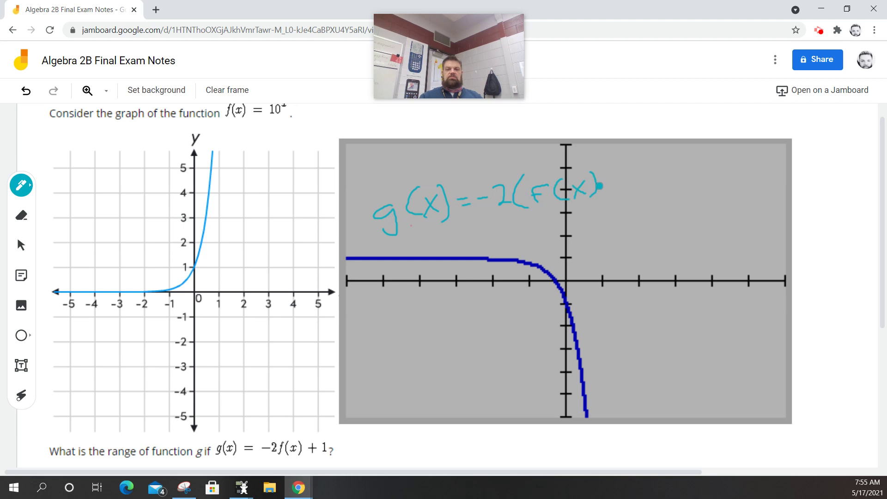
pyautogui.moveTo(605, 165); pyautogui.dragTo(609, 196)
pyautogui.moveTo(624, 175)
pyautogui.mouseDown()
pyautogui.moveTo(657, 176)
pyautogui.moveTo(658, 189)
pyautogui.mouseUp()
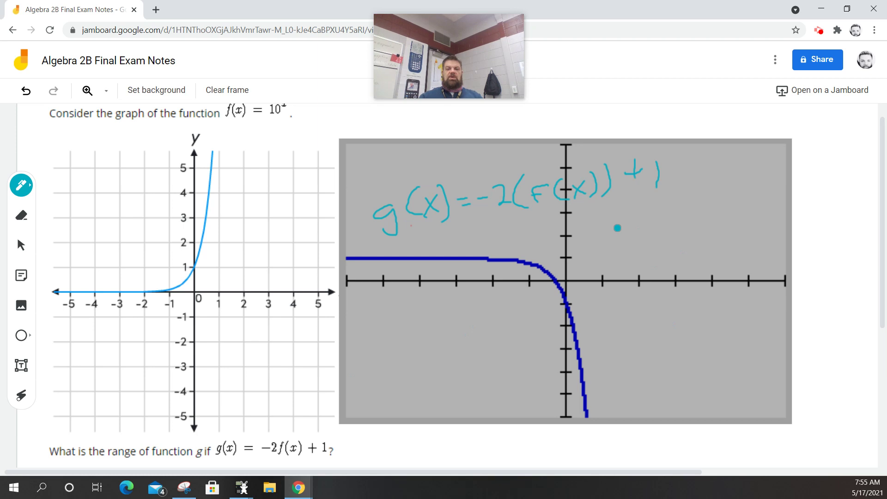
# Write 'Range' below the equation and start the answer 'y <'.
pyautogui.moveTo(618, 221)
pyautogui.mouseDown()
pyautogui.moveTo(616, 246)
pyautogui.moveTo(632, 246)
pyautogui.mouseUp()
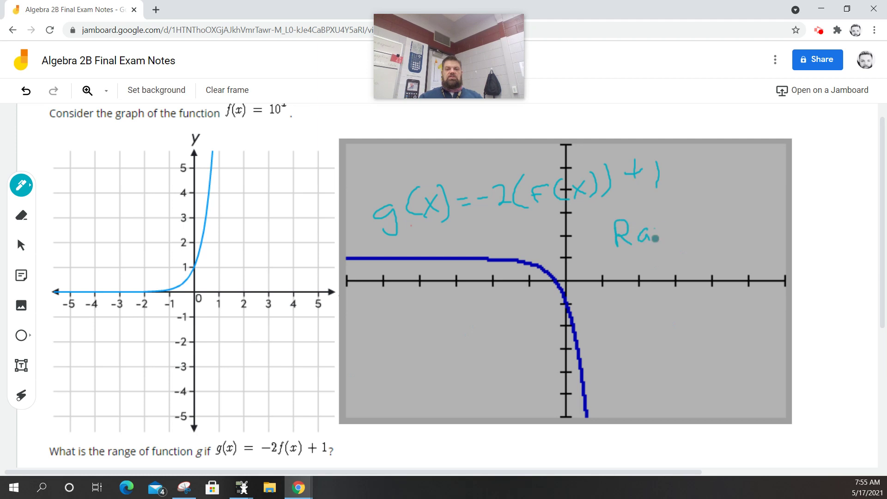
pyautogui.moveTo(656, 236)
pyautogui.mouseDown()
pyautogui.moveTo(672, 240)
pyautogui.moveTo(709, 227)
pyautogui.mouseUp()
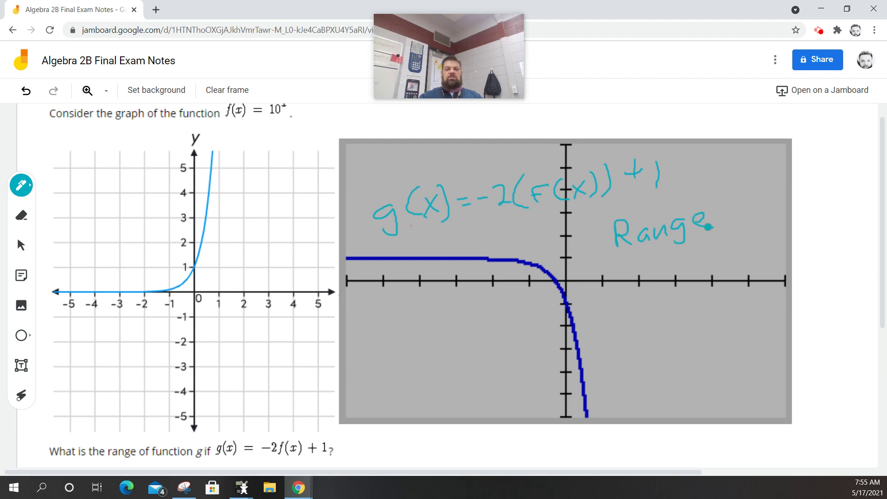
pyautogui.moveTo(660, 325)
pyautogui.mouseDown()
pyautogui.moveTo(673, 343)
pyautogui.moveTo(669, 366)
pyautogui.mouseUp()
pyautogui.moveTo(713, 305)
pyautogui.mouseDown()
pyautogui.moveTo(699, 334)
pyautogui.moveTo(717, 333)
pyautogui.mouseUp()
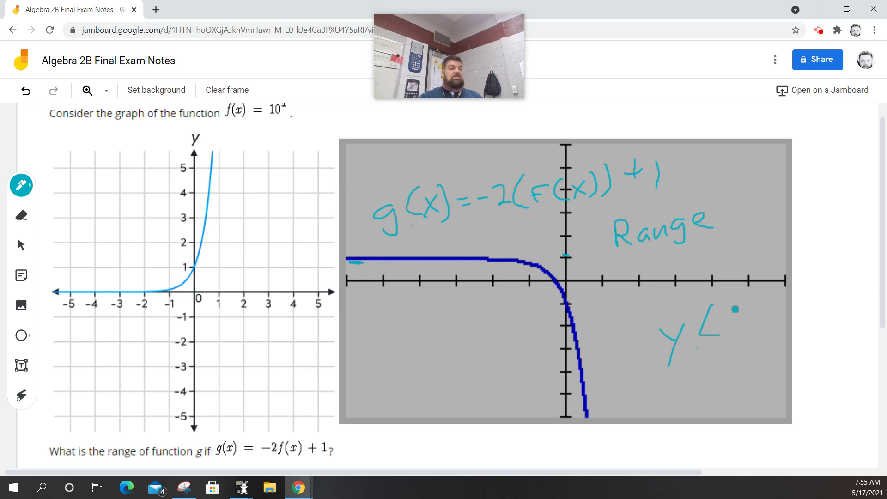
# Complete −∞ < y < 1, adding a downward arrow by the curve and ∞ above the graph.
pyautogui.moveTo(741, 305); pyautogui.dragTo(739, 341)
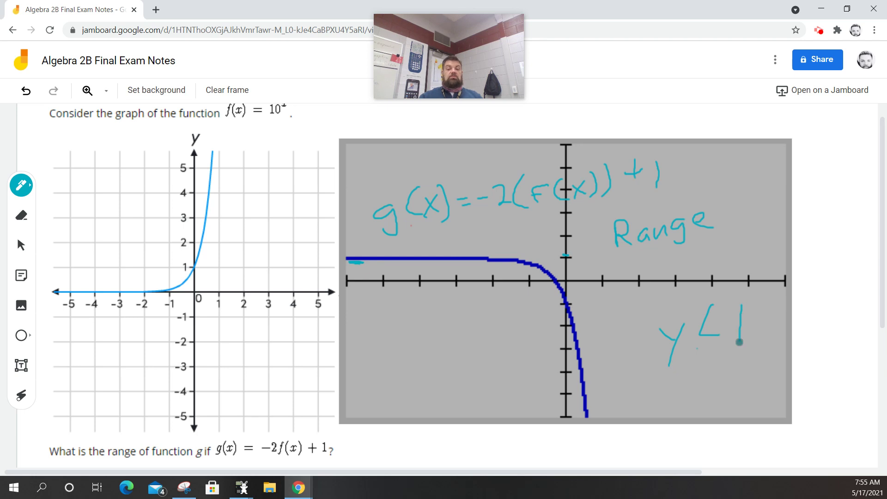
pyautogui.moveTo(604, 383)
pyautogui.mouseDown()
pyautogui.moveTo(604, 408)
pyautogui.moveTo(615, 392)
pyautogui.mouseUp()
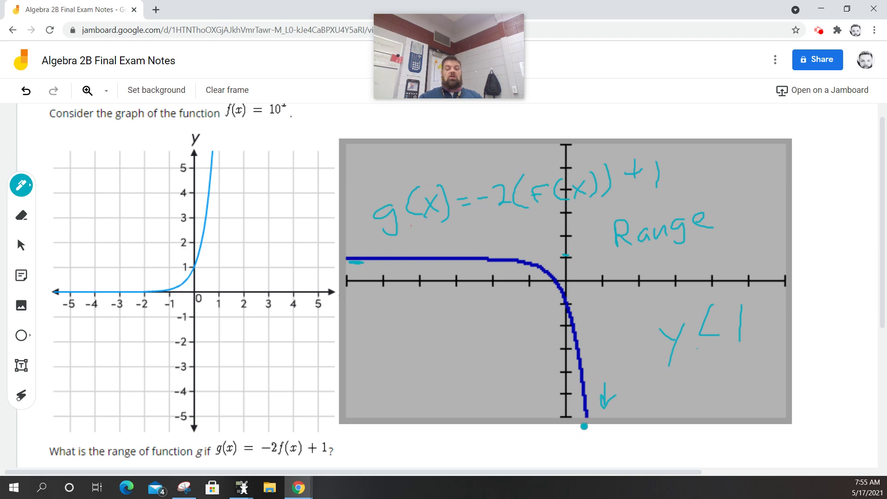
pyautogui.moveTo(526, 449)
pyautogui.mouseDown()
pyautogui.moveTo(581, 445)
pyautogui.moveTo(566, 450)
pyautogui.mouseUp()
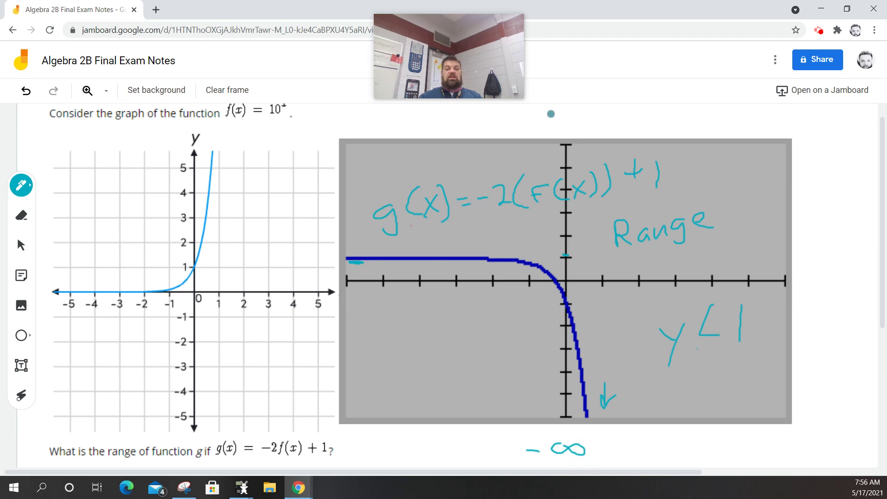
pyautogui.moveTo(542, 122)
pyautogui.mouseDown()
pyautogui.moveTo(564, 122)
pyautogui.moveTo(559, 116)
pyautogui.mouseUp()
pyautogui.moveTo(646, 317)
pyautogui.mouseDown()
pyautogui.moveTo(629, 346)
pyautogui.moveTo(653, 348)
pyautogui.mouseUp()
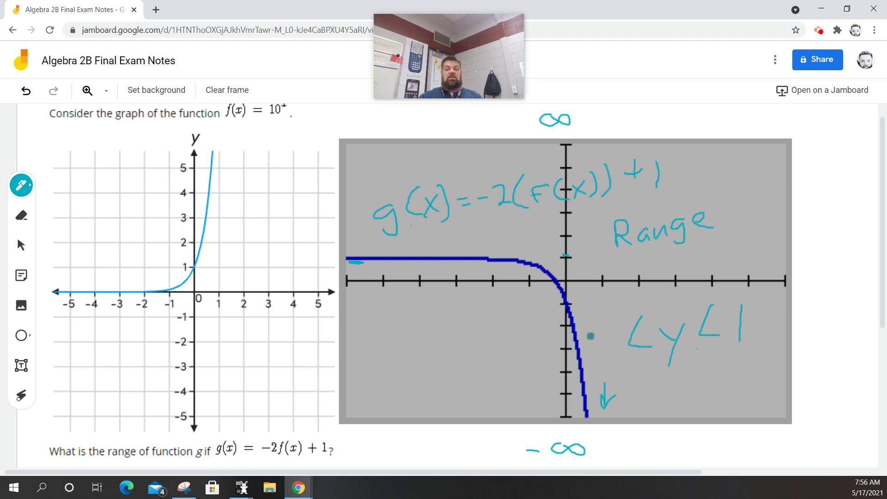
pyautogui.moveTo(606, 323)
pyautogui.mouseDown()
pyautogui.moveTo(619, 327)
pyautogui.moveTo(610, 325)
pyautogui.mouseUp()
# Scroll down and write '< y < 1' beneath the range question.
pyautogui.moveTo(883, 309); pyautogui.dragTo(858, 426)
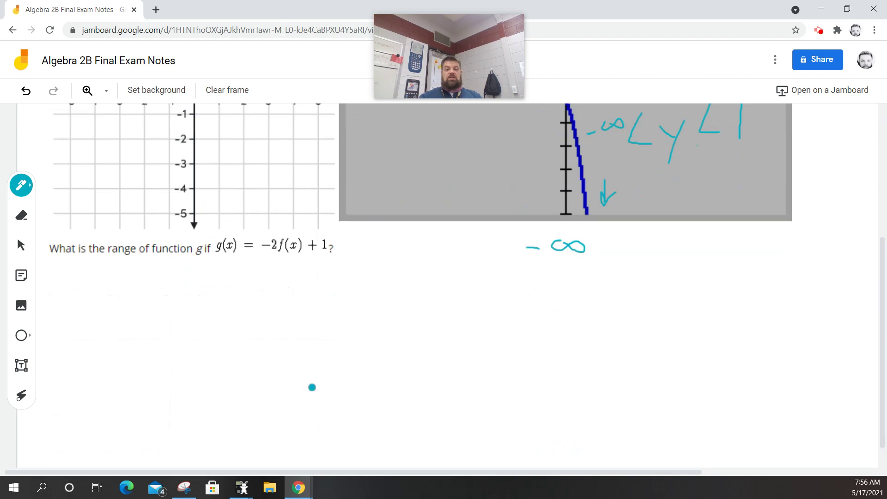
pyautogui.moveTo(224, 334); pyautogui.dragTo(239, 363)
pyautogui.moveTo(257, 331); pyautogui.dragTo(221, 390)
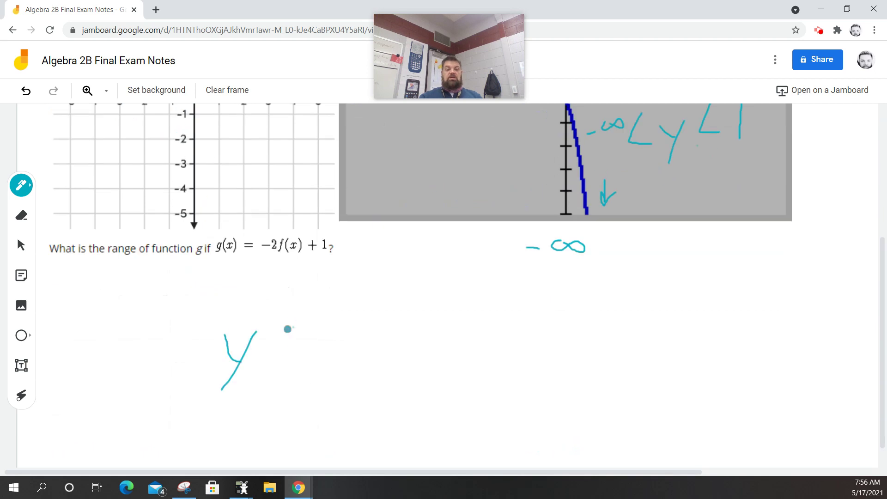
pyautogui.moveTo(293, 328); pyautogui.dragTo(301, 364)
pyautogui.moveTo(322, 323); pyautogui.dragTo(318, 371)
pyautogui.moveTo(200, 330)
pyautogui.mouseDown()
pyautogui.moveTo(191, 364)
pyautogui.moveTo(211, 369)
pyautogui.mouseUp()
# Add −∞ at the left, redrawing the ∞ after an undo, and begin 'Range ('.
pyautogui.moveTo(86, 356); pyautogui.dragTo(124, 356)
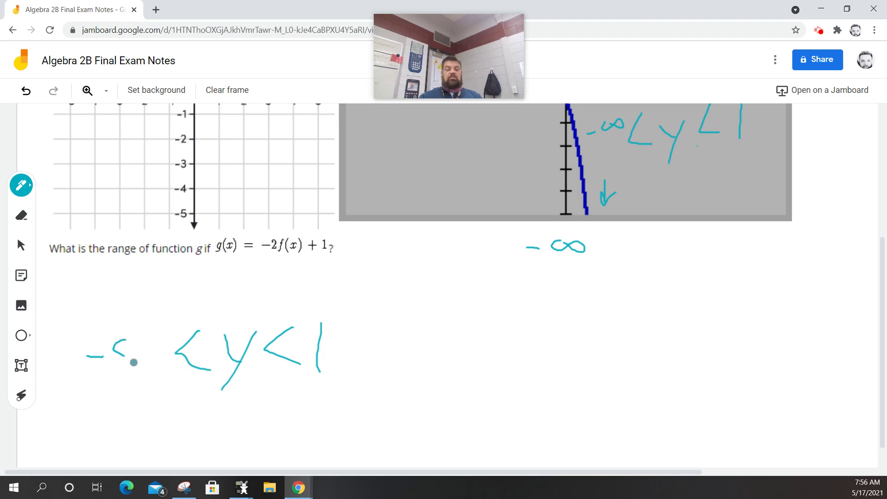
pyautogui.click(26, 90)
pyautogui.moveTo(124, 343)
pyautogui.mouseDown()
pyautogui.moveTo(154, 354)
pyautogui.moveTo(136, 338)
pyautogui.mouseUp()
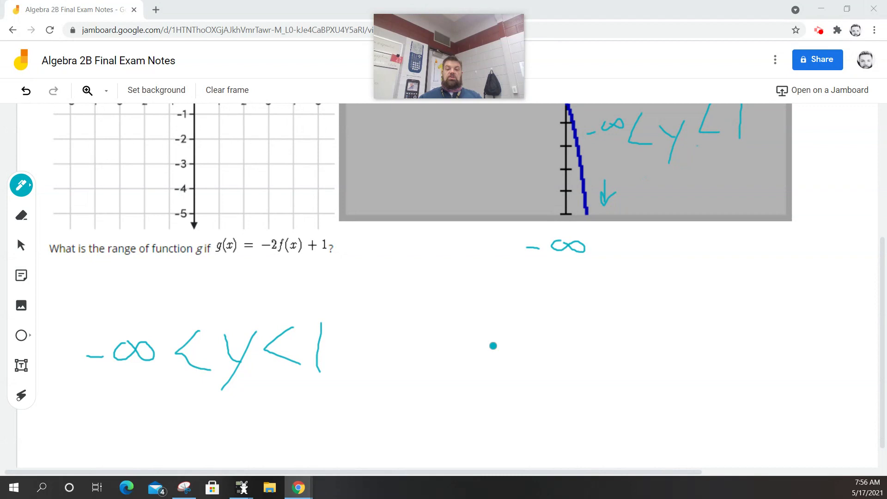
pyautogui.moveTo(483, 353)
pyautogui.mouseDown()
pyautogui.moveTo(485, 382)
pyautogui.moveTo(489, 345)
pyautogui.moveTo(514, 373)
pyautogui.moveTo(533, 359)
pyautogui.moveTo(586, 374)
pyautogui.moveTo(588, 357)
pyautogui.moveTo(605, 369)
pyautogui.mouseUp()
pyautogui.moveTo(669, 321)
pyautogui.mouseDown()
pyautogui.moveTo(656, 344)
pyautogui.moveTo(664, 373)
pyautogui.moveTo(684, 350)
pyautogui.moveTo(728, 347)
pyautogui.moveTo(736, 368)
pyautogui.mouseUp()
# Write the closing '−∞, 1)' and draw a rectangle around 'Range (−∞, 1)'.
pyautogui.moveTo(769, 327); pyautogui.dragTo(776, 375)
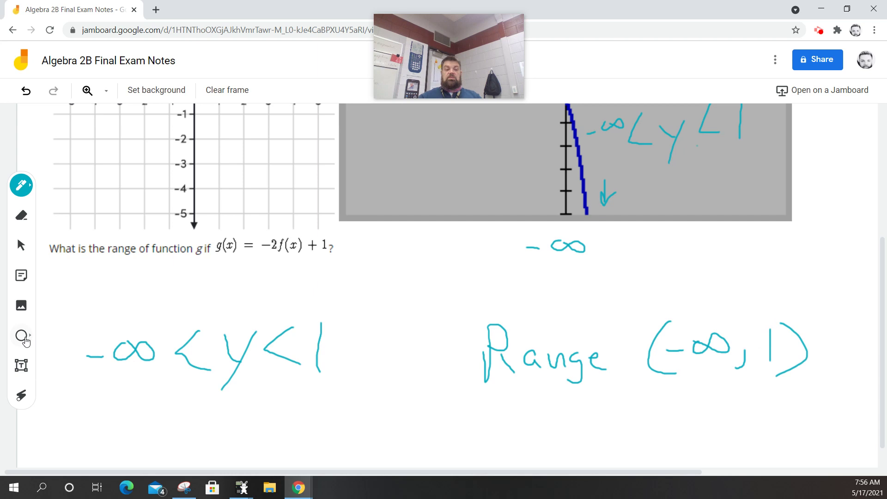
pyautogui.click(24, 339)
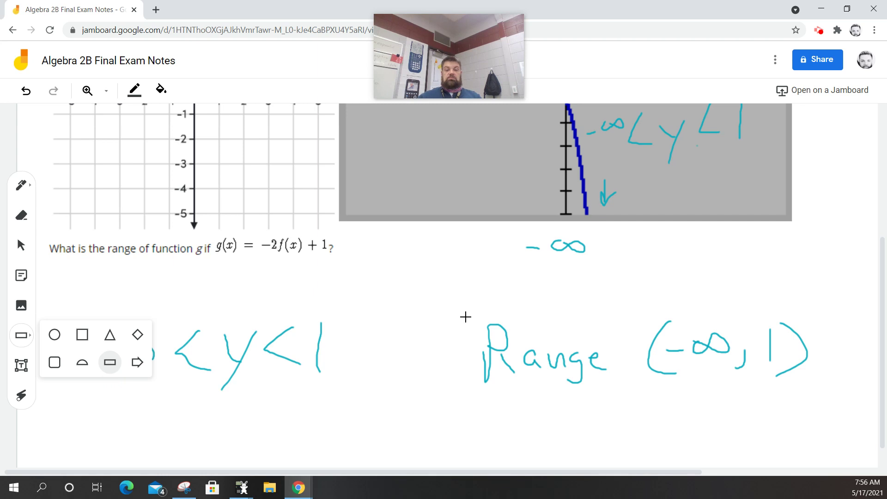
pyautogui.moveTo(457, 306); pyautogui.dragTo(830, 392)
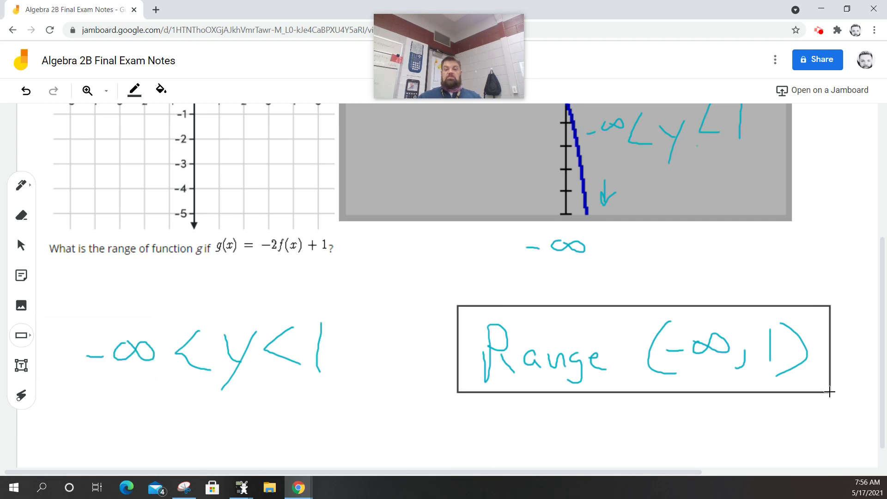
pyautogui.click(427, 428)
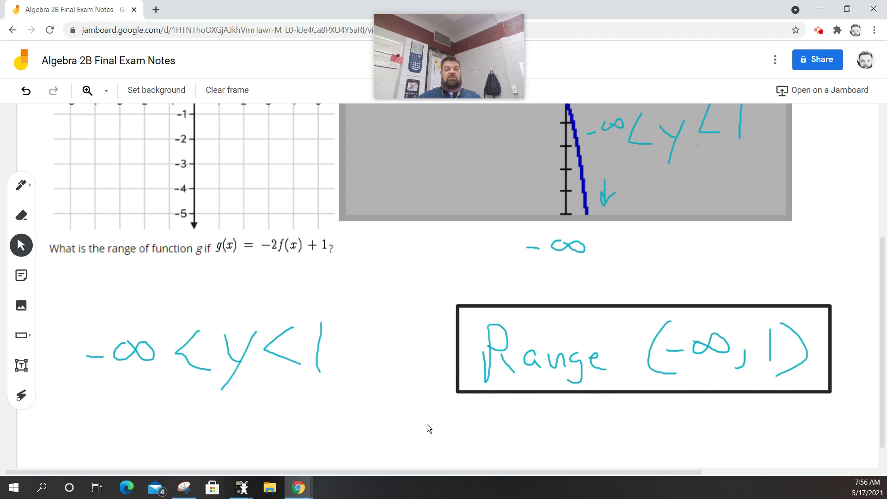